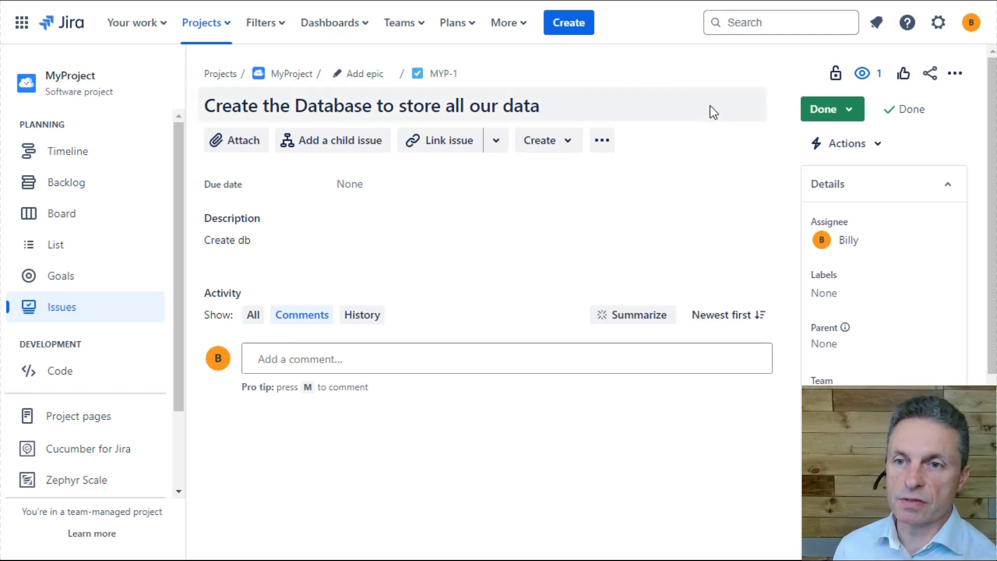
Show the status options from the Done status button on issue MYP-1
click(828, 108)
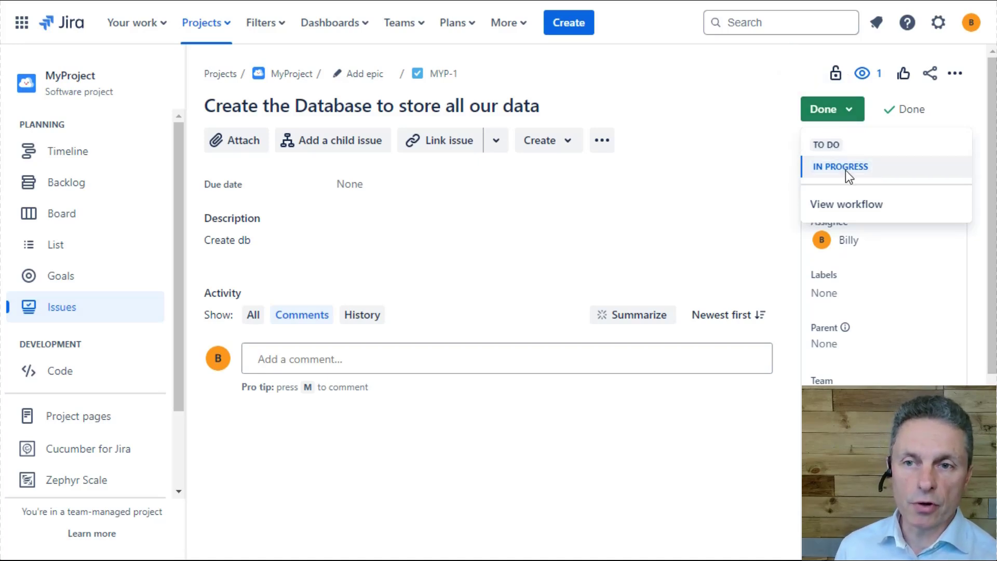
Review MYP-1's Task workflow (Done moves to To Do or In Progress), then redisplay its status options
click(838, 208)
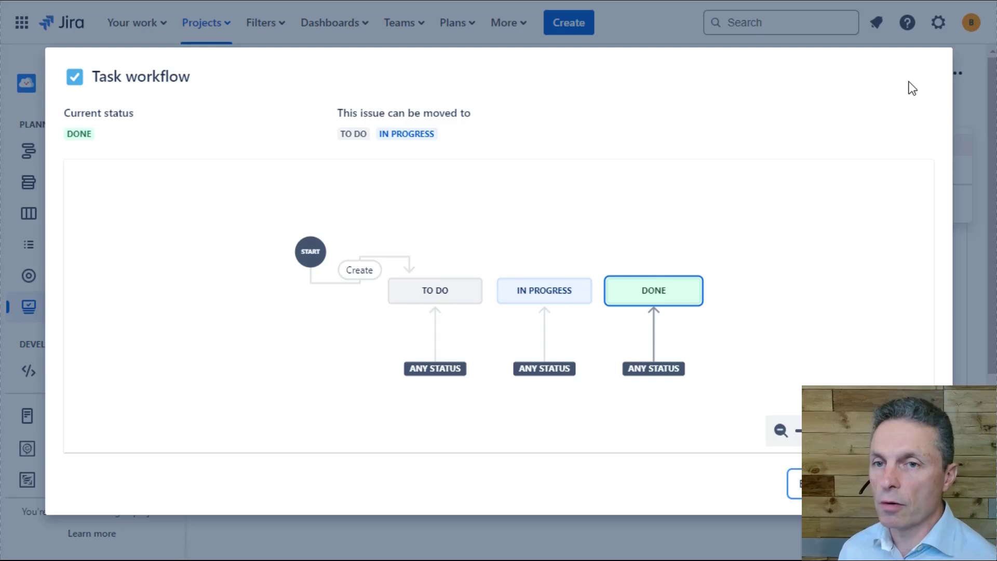
key(Escape)
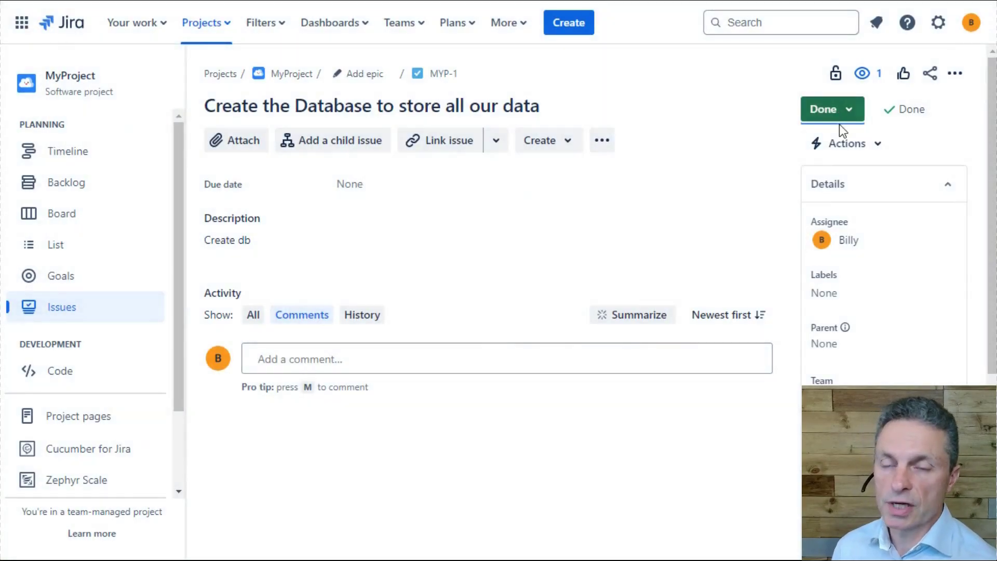
click(846, 110)
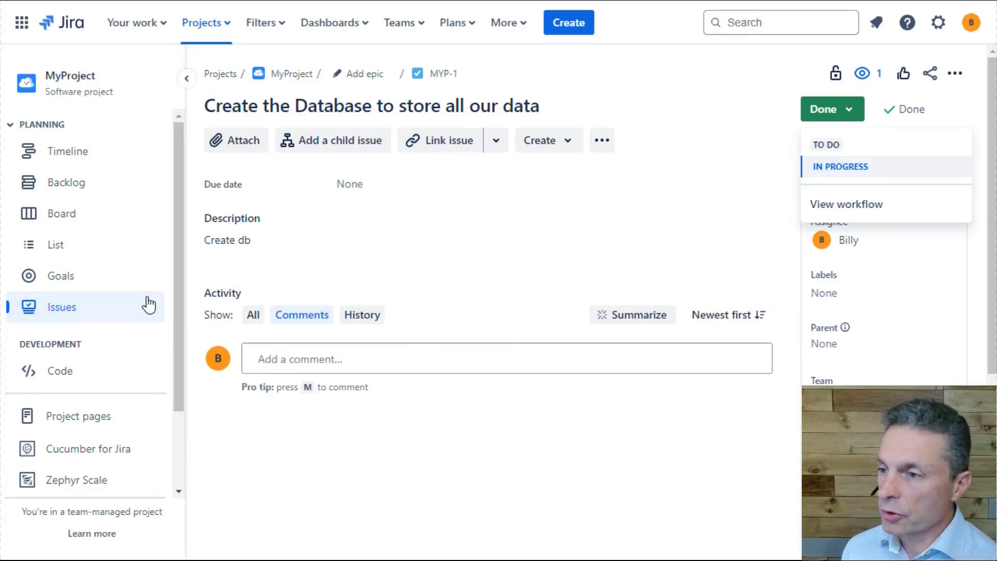
Go to Project settings > Issue types and select the Bug issue type
drag(178, 317, 182, 475)
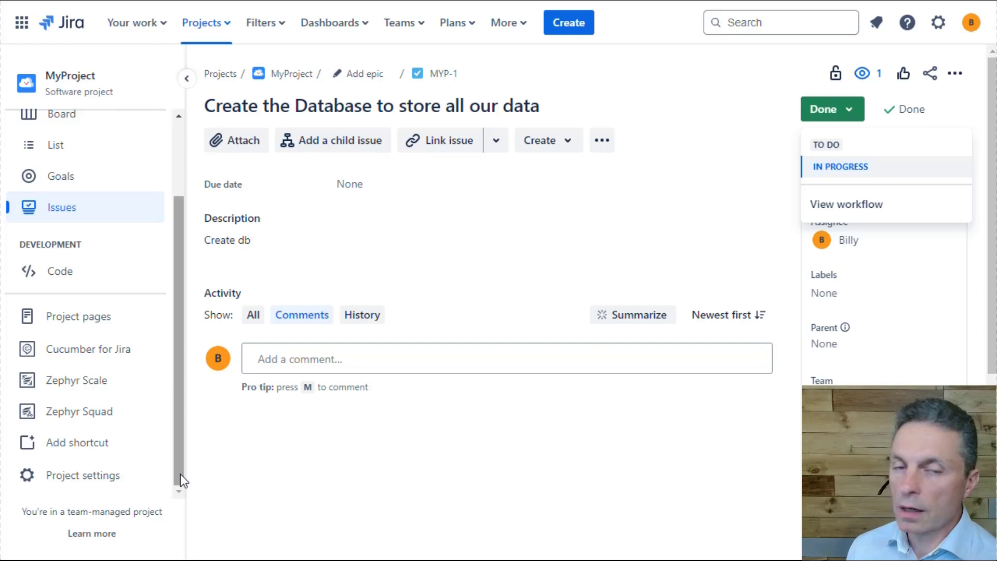
click(98, 475)
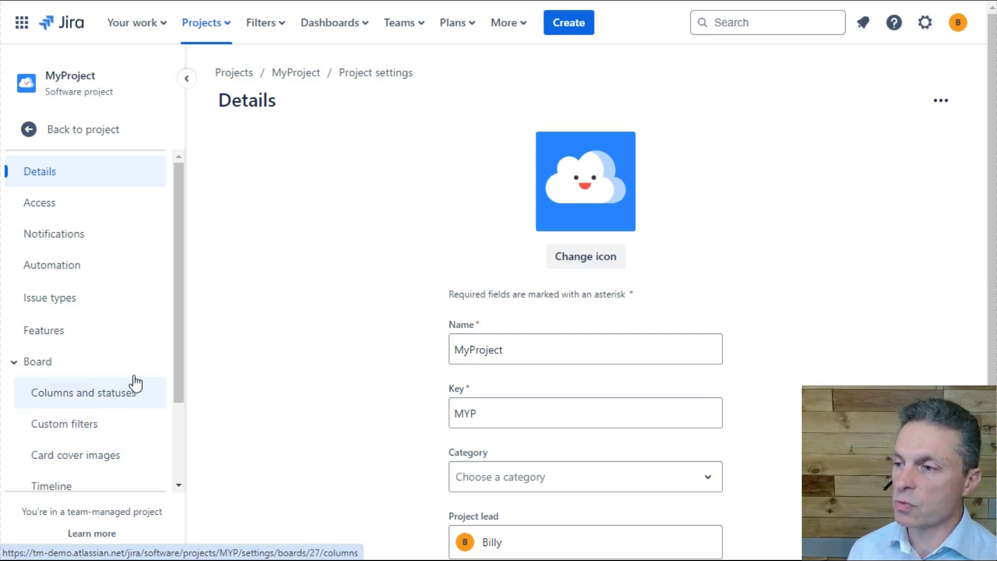
scroll(101, 406, down, 2)
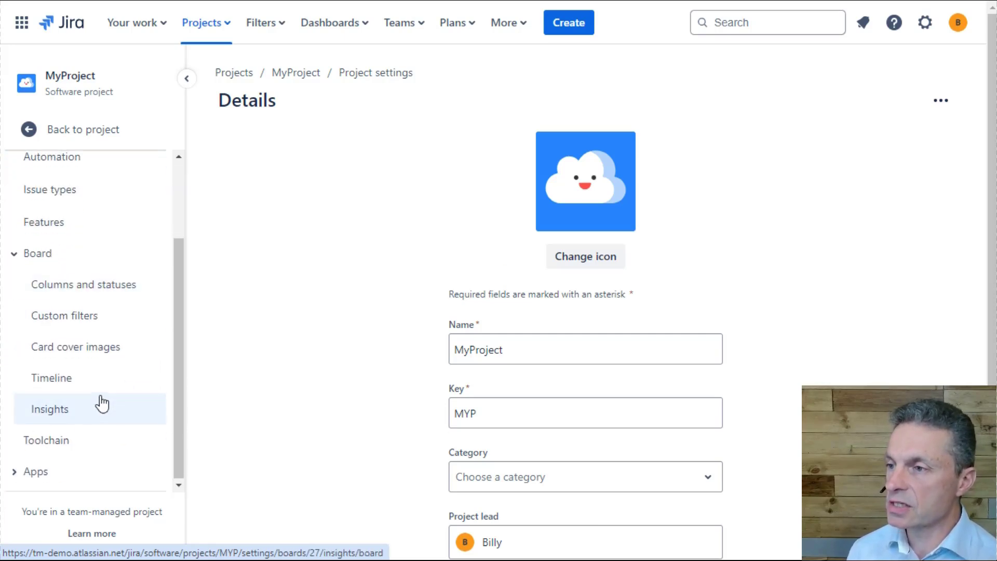
scroll(101, 403, up, 2)
click(89, 310)
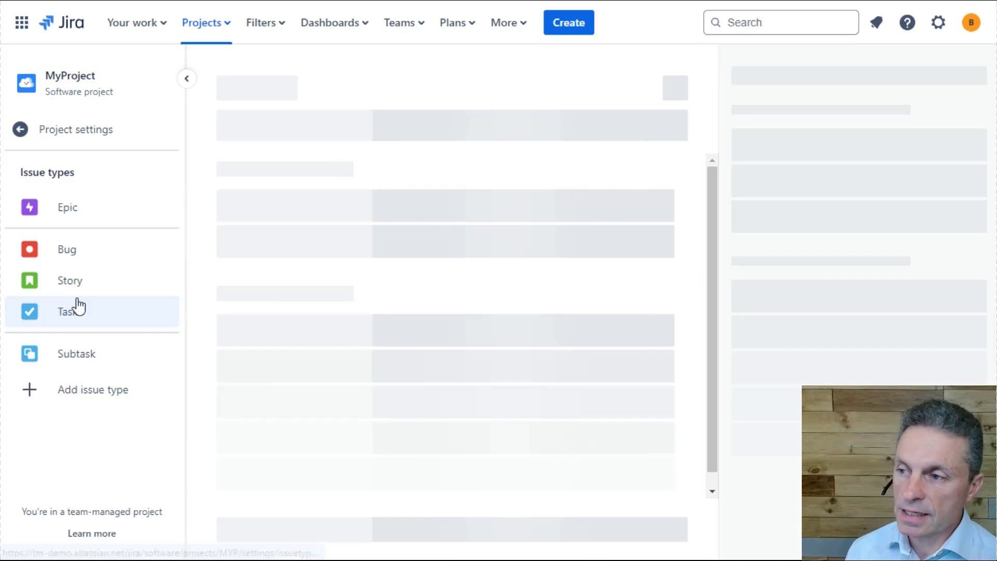
click(80, 259)
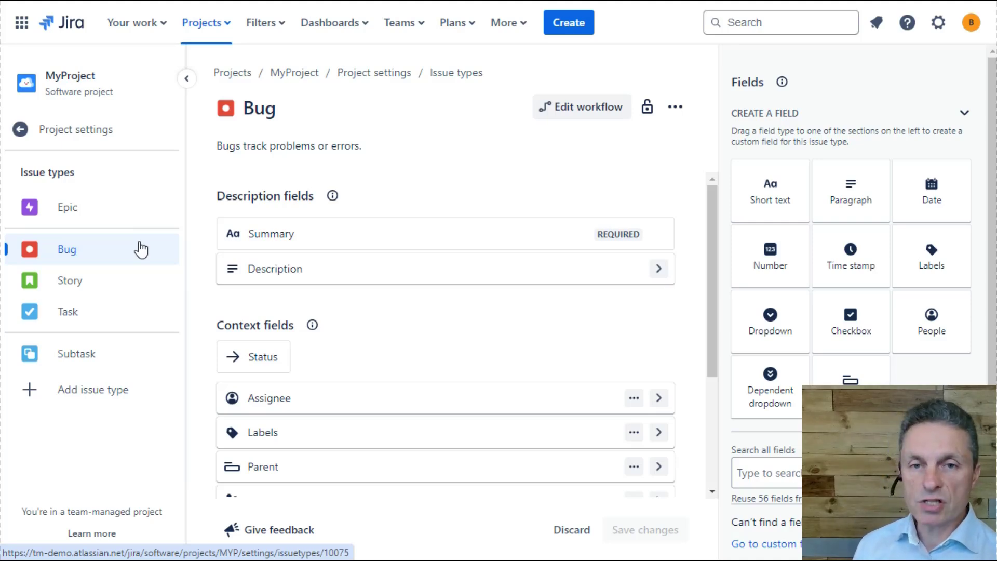
View the Bug workflow, where To Do, In Progress and Done accept any status, then leave
click(584, 106)
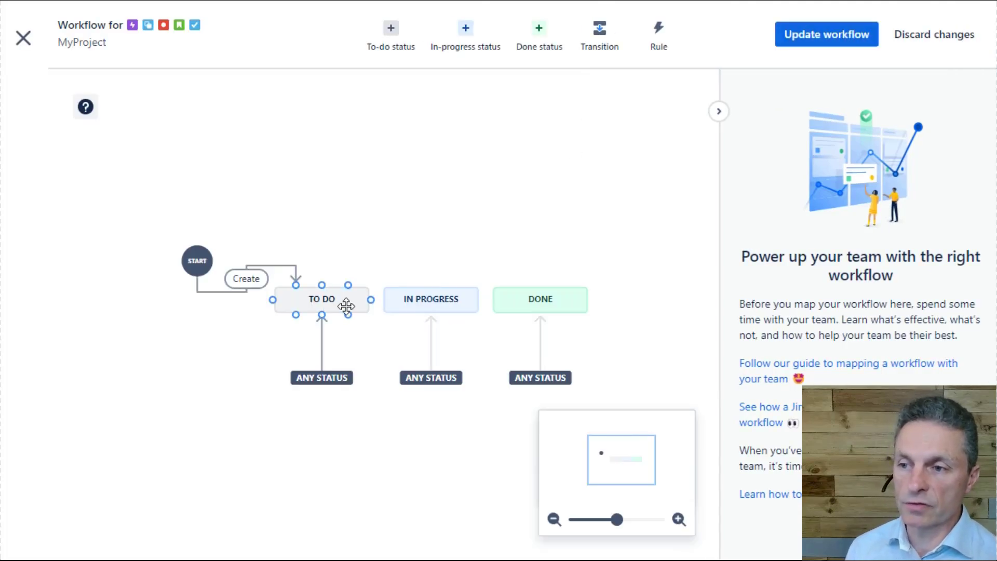
click(23, 38)
click(567, 152)
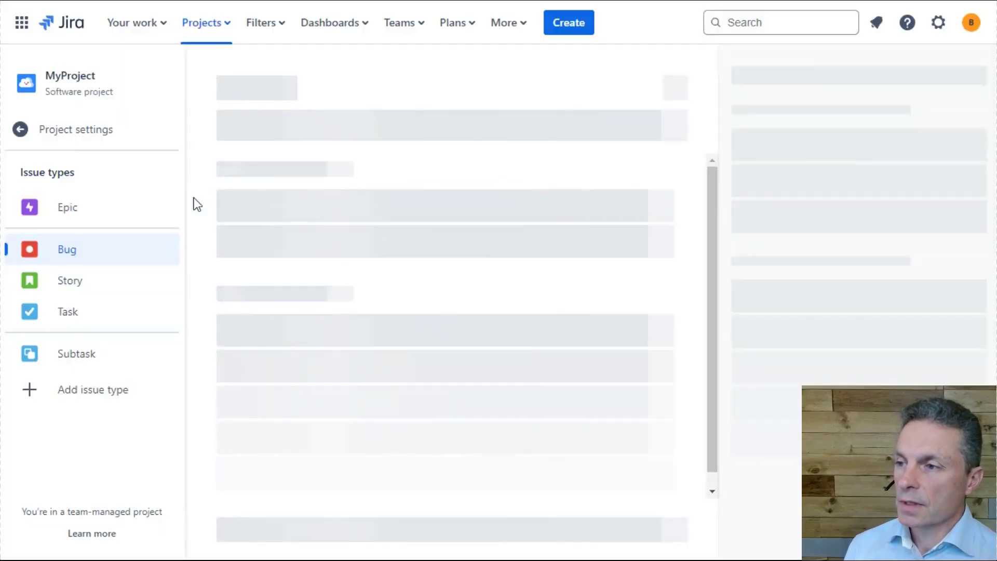
In the Epic workflow, trial-delete IN PROGRESS, then discard the change and leave the editor
click(70, 215)
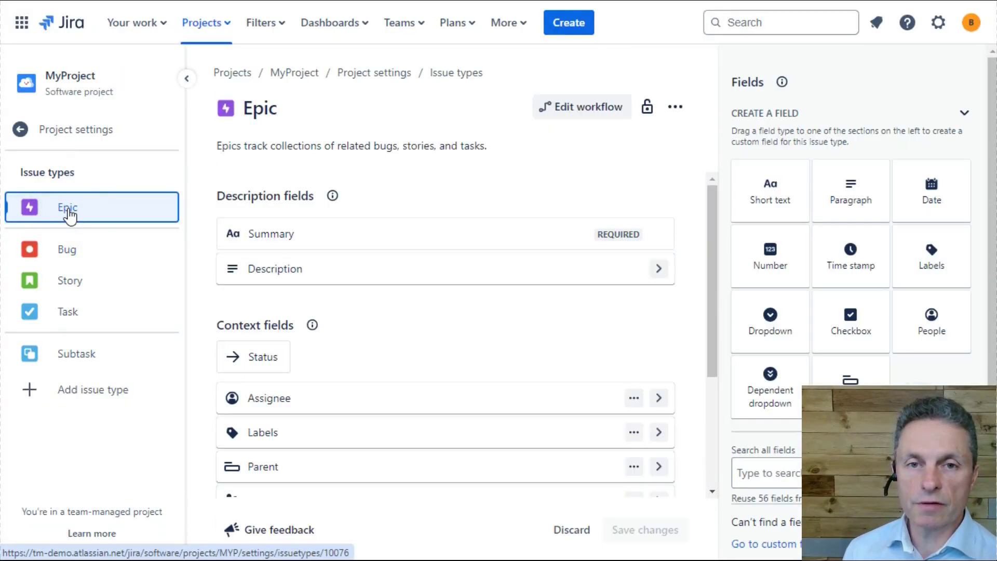
click(582, 107)
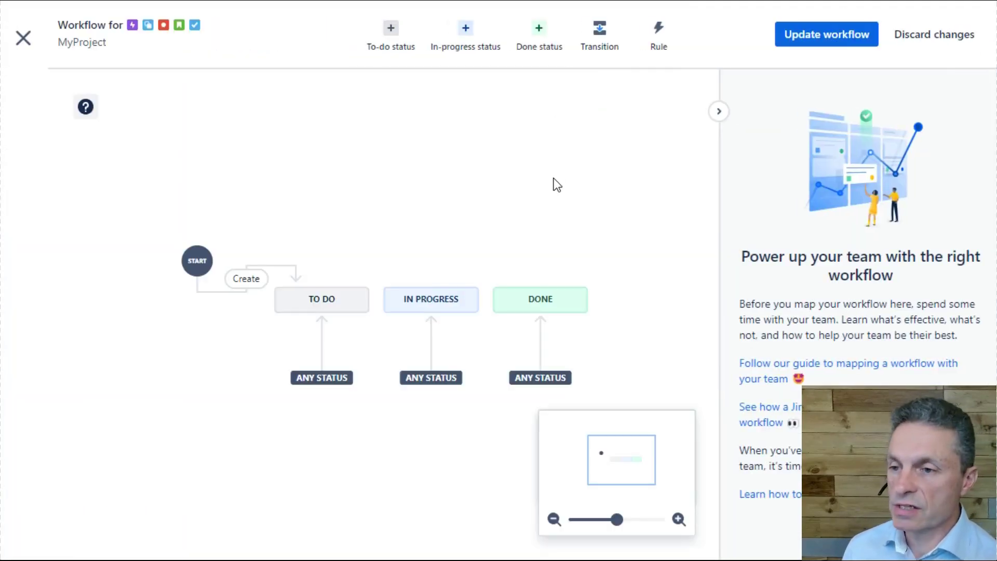
click(437, 301)
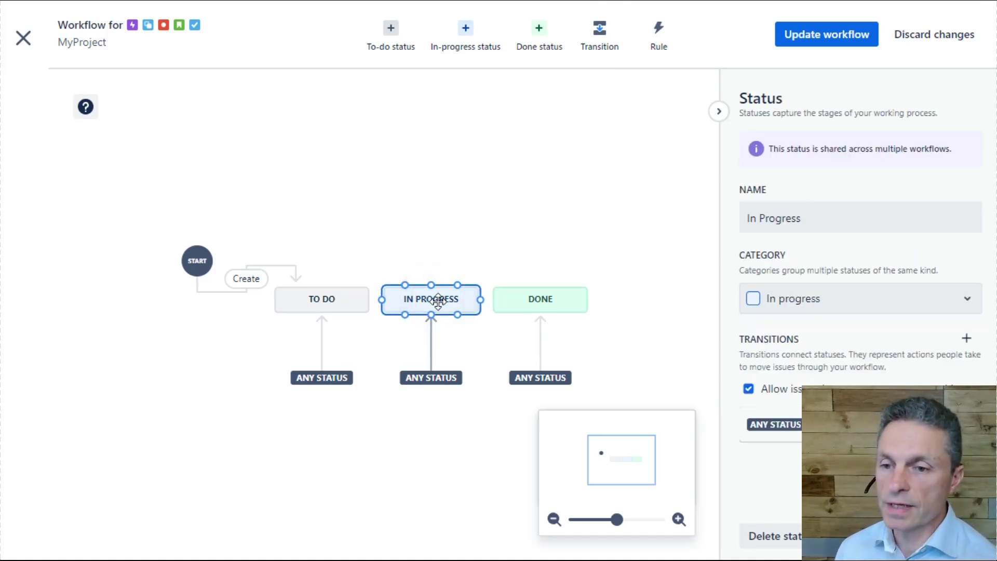
click(773, 535)
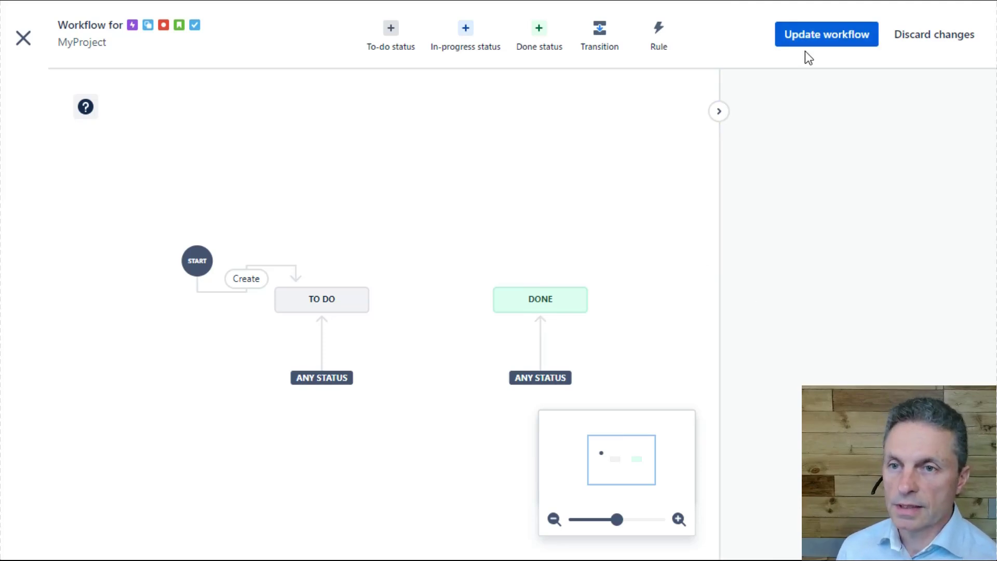
click(941, 40)
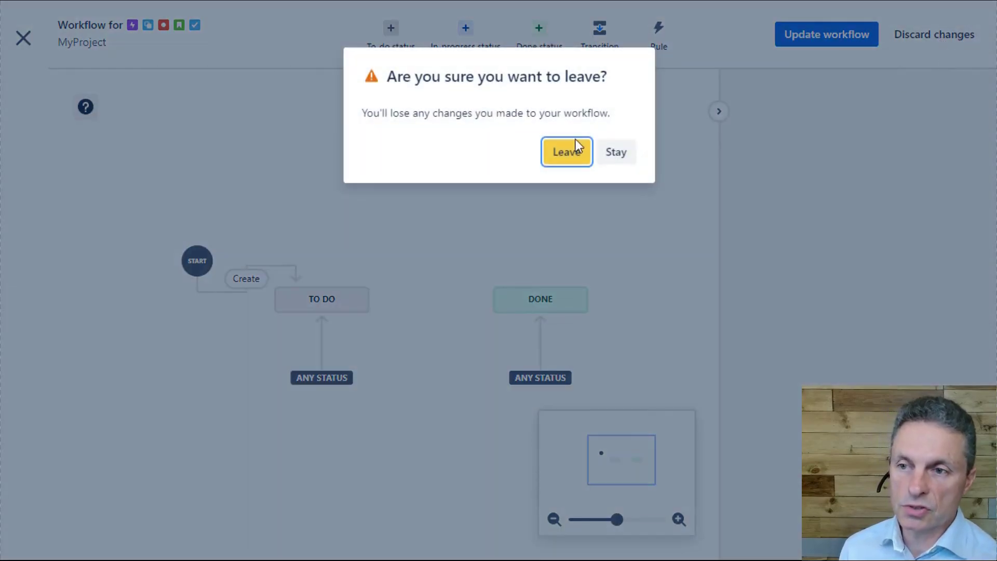
click(575, 141)
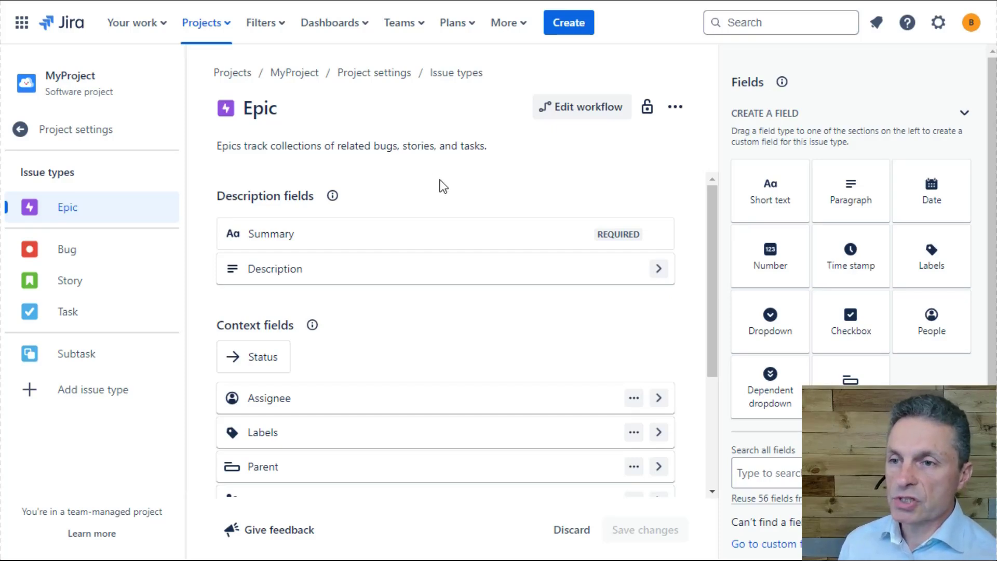
Reopen the Epic workflow editor, select TO DO and IN PROGRESS, and abandon a first transition attempt
click(577, 113)
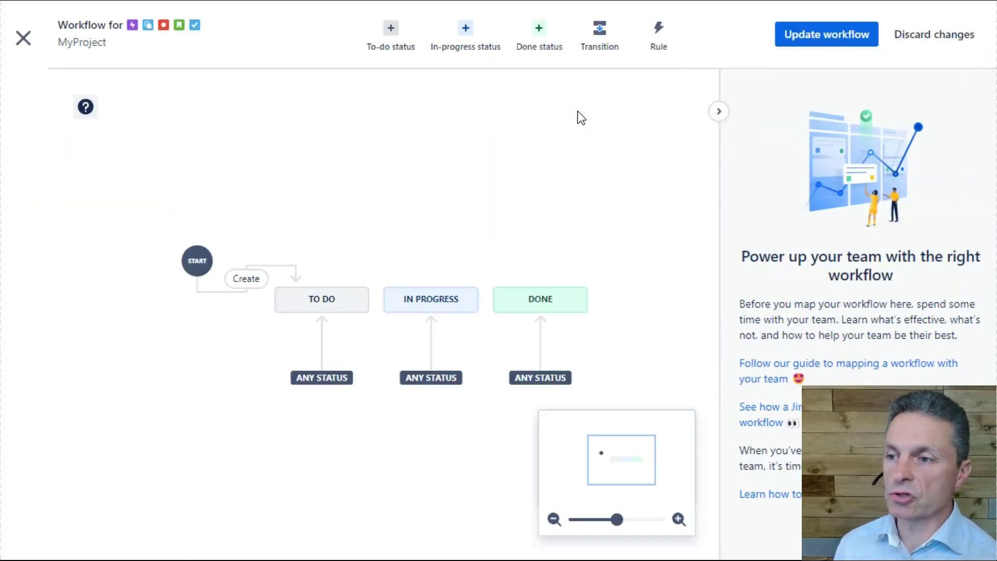
click(322, 300)
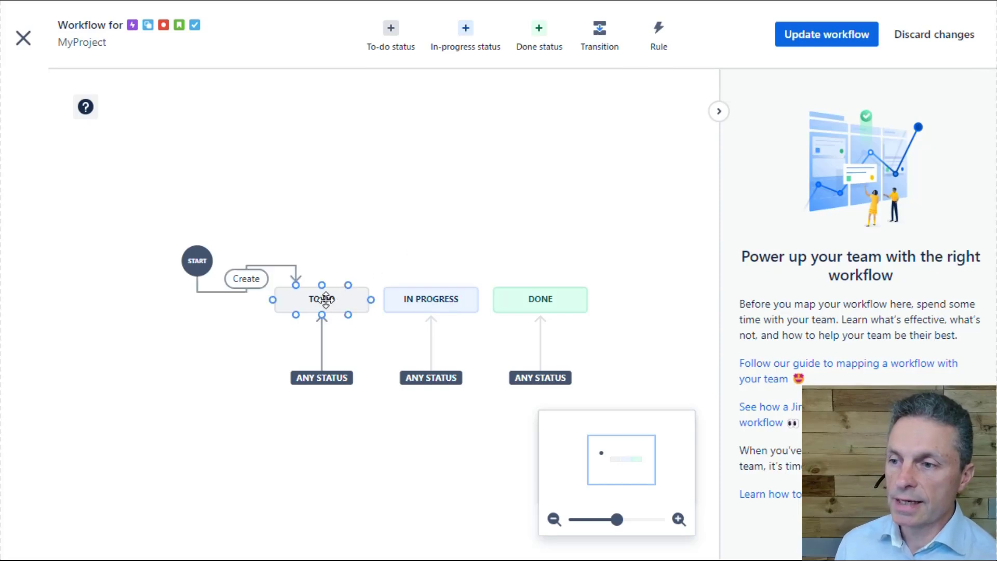
click(441, 299)
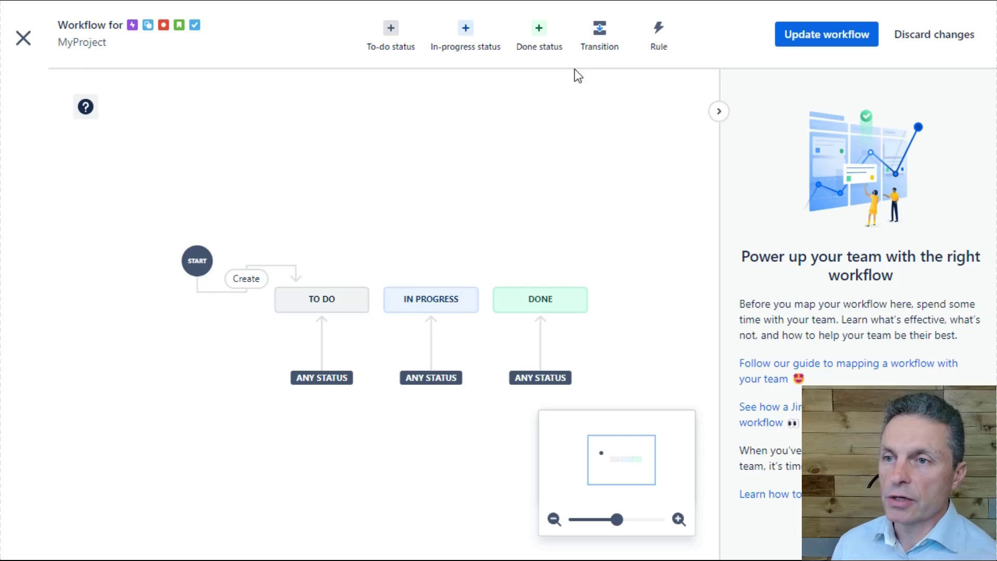
click(599, 32)
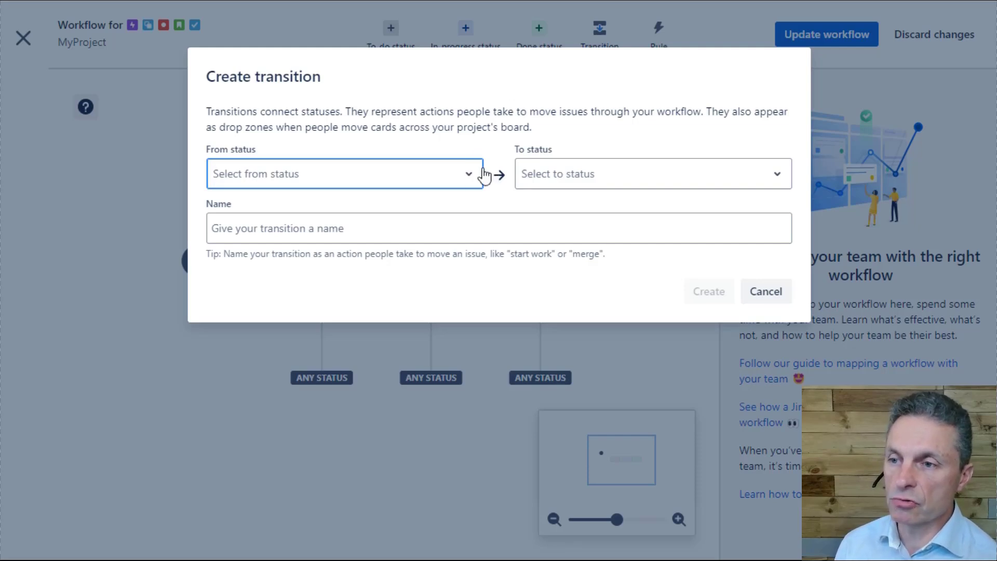
click(767, 291)
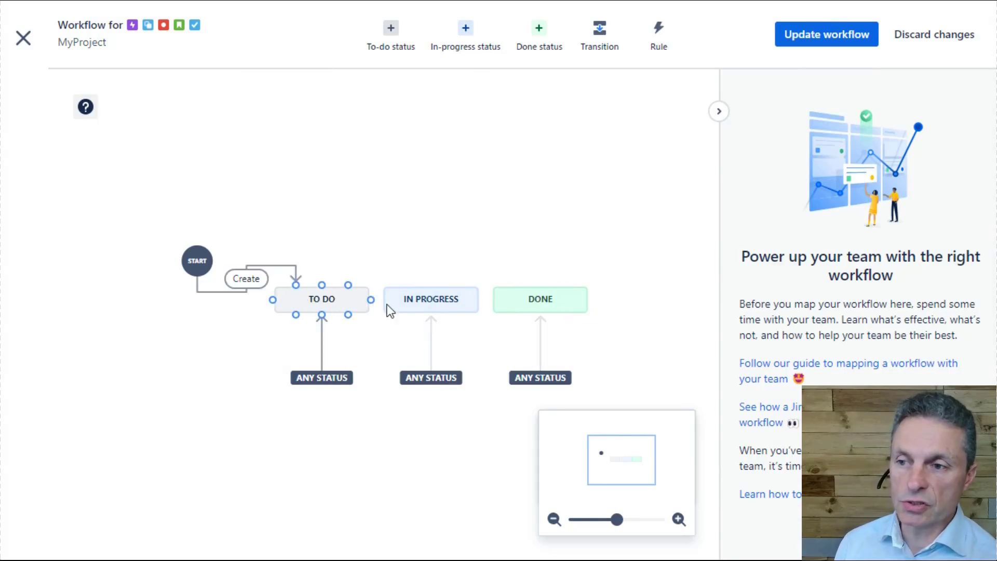
Create a 'Starting work' transition from TO DO to IN PROGRESS, correcting the name's typo
click(598, 32)
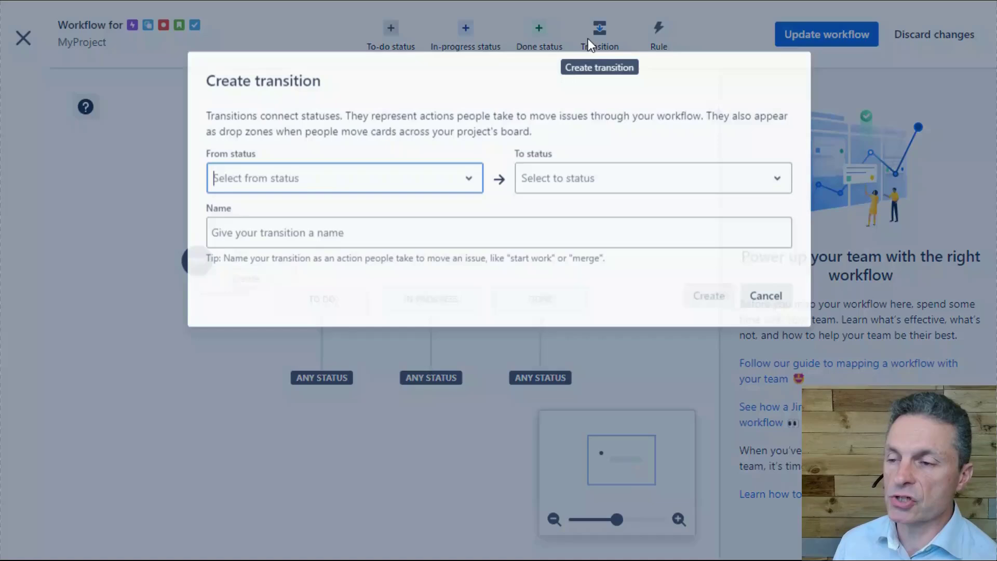
click(379, 167)
click(229, 214)
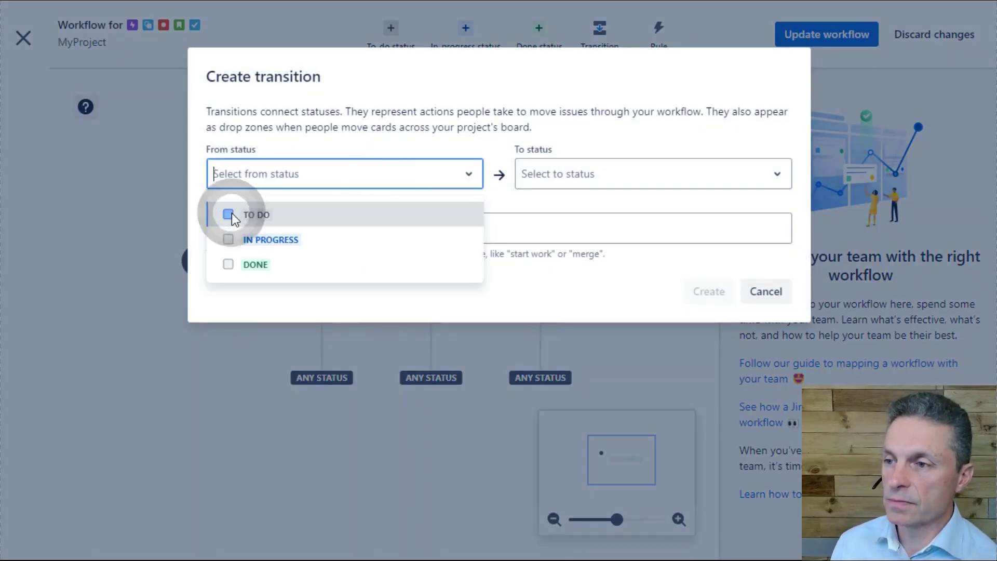
click(540, 177)
click(574, 243)
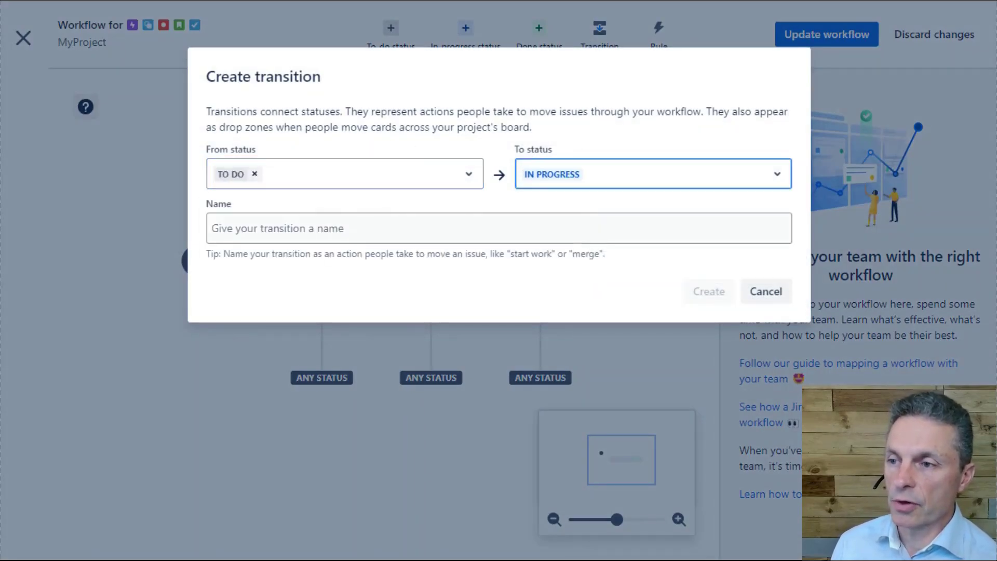
key(Tab)
text(S)
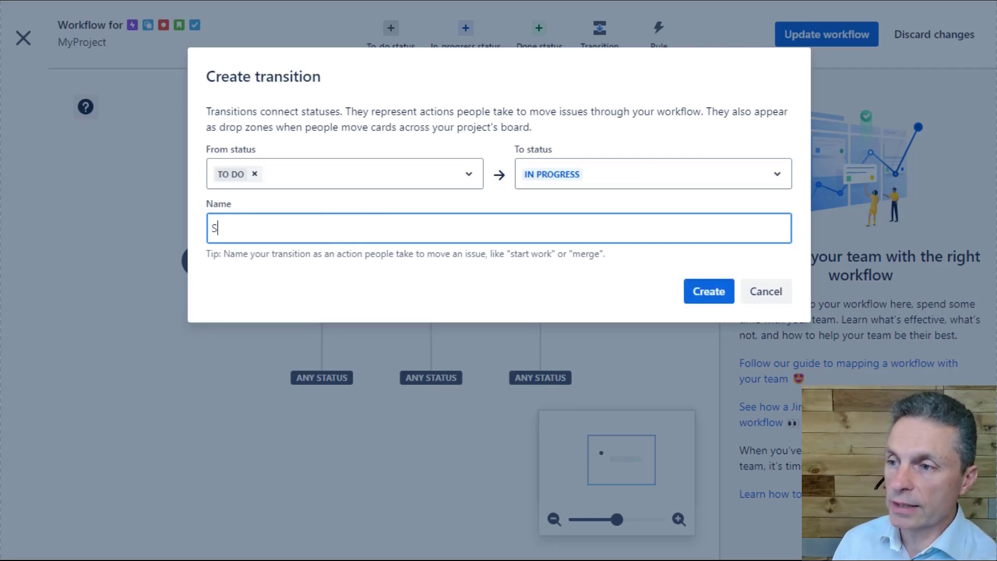
text(trating work)
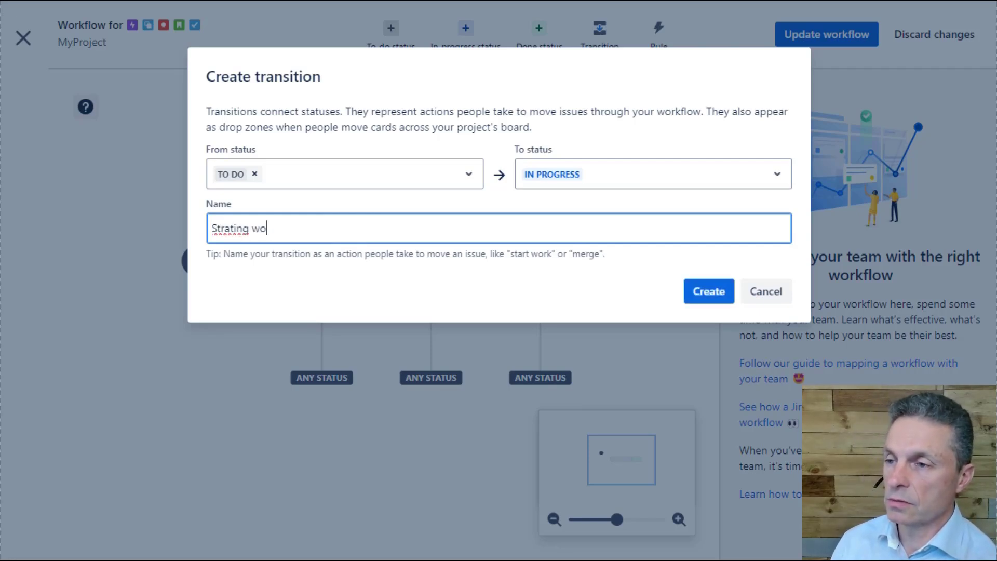
click(212, 228)
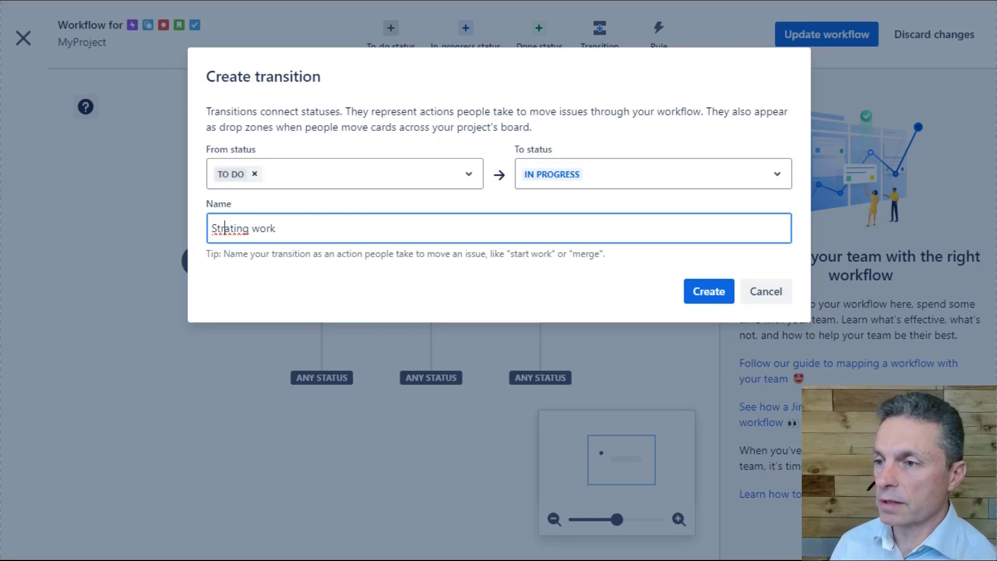
key(Delete)
key(Delete)
text(ar)
click(706, 292)
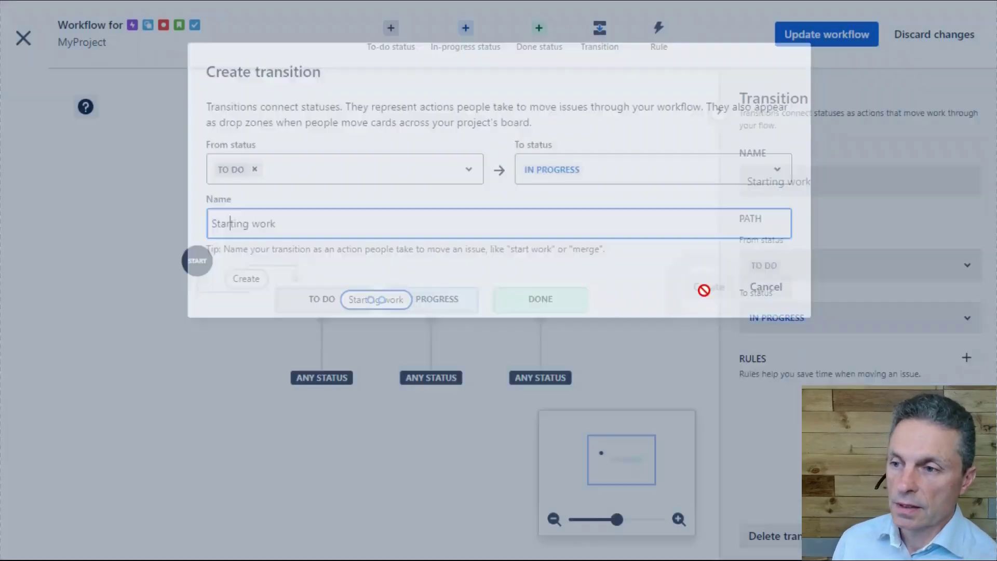
Line up TO DO, IN PROGRESS and DONE in a row, then discard the workflow changes
drag(319, 299, 262, 327)
drag(436, 300, 464, 329)
drag(570, 299, 622, 326)
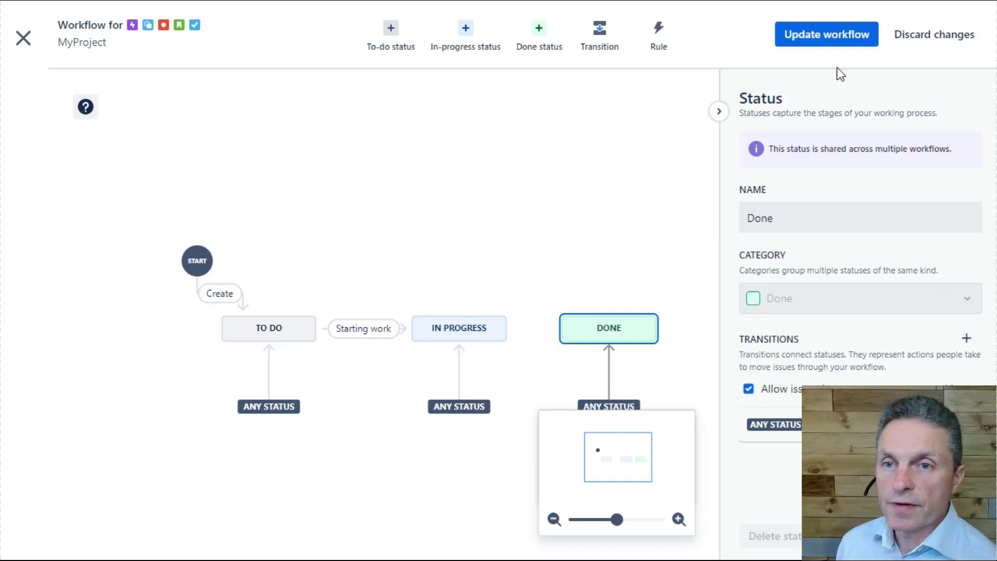
click(932, 34)
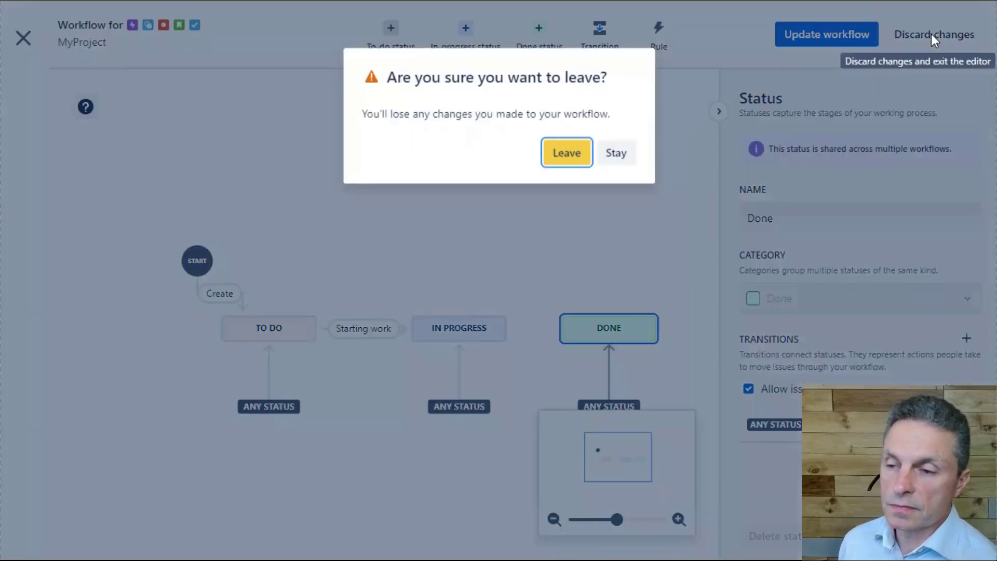
Leave the editor unsaved and filter MyProject's Issues list to Status To Do (Epic A, Create UI)
click(558, 156)
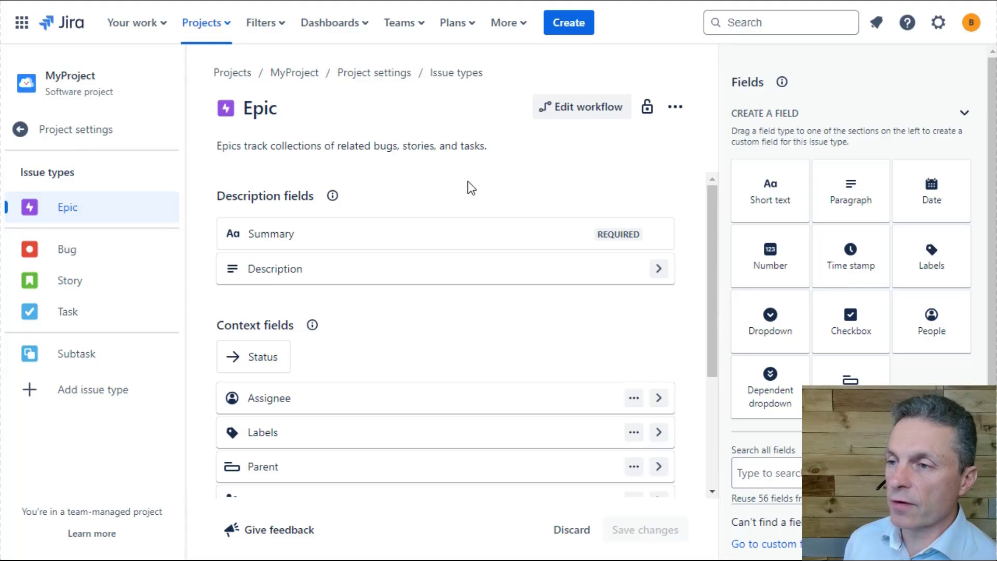
click(102, 133)
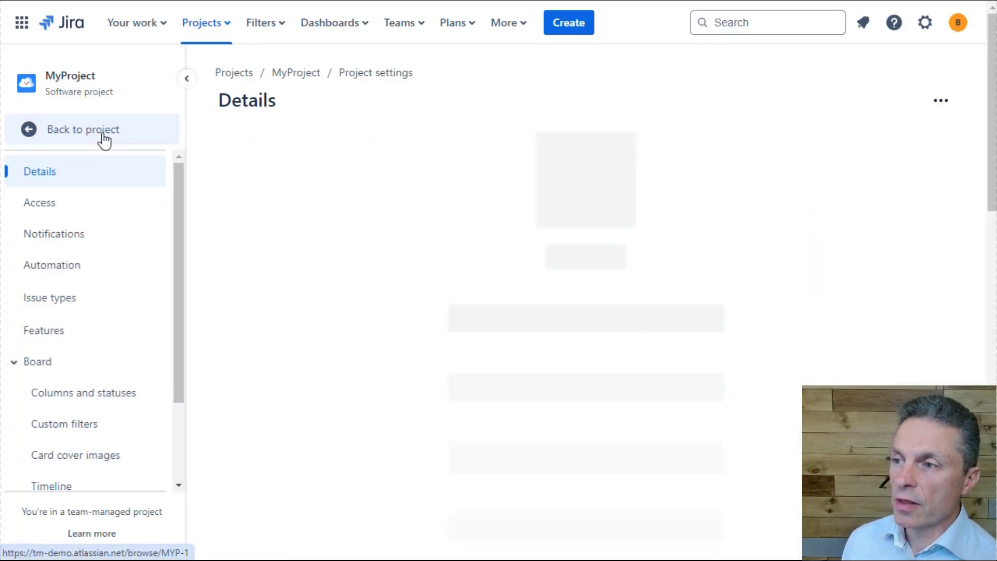
click(103, 134)
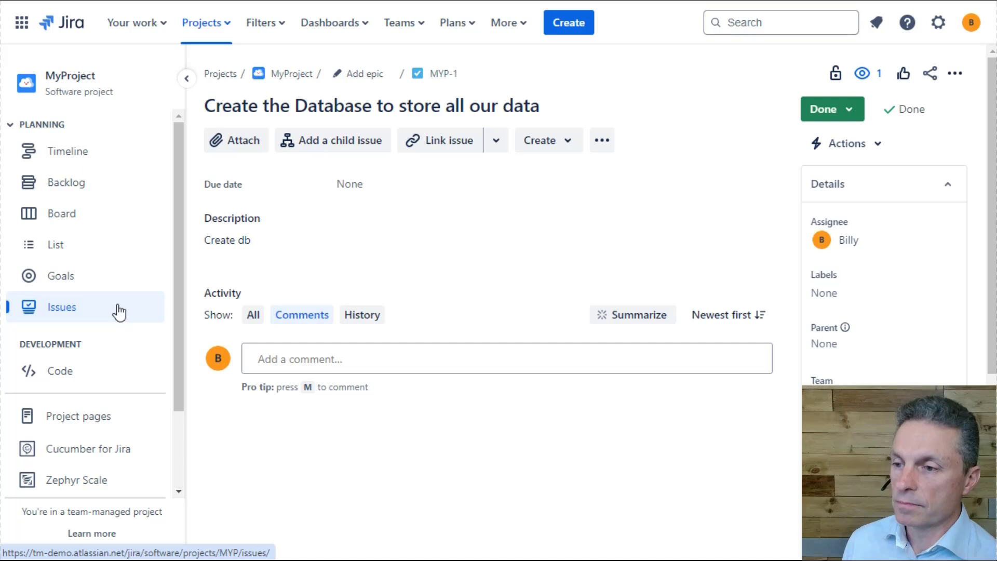
click(61, 320)
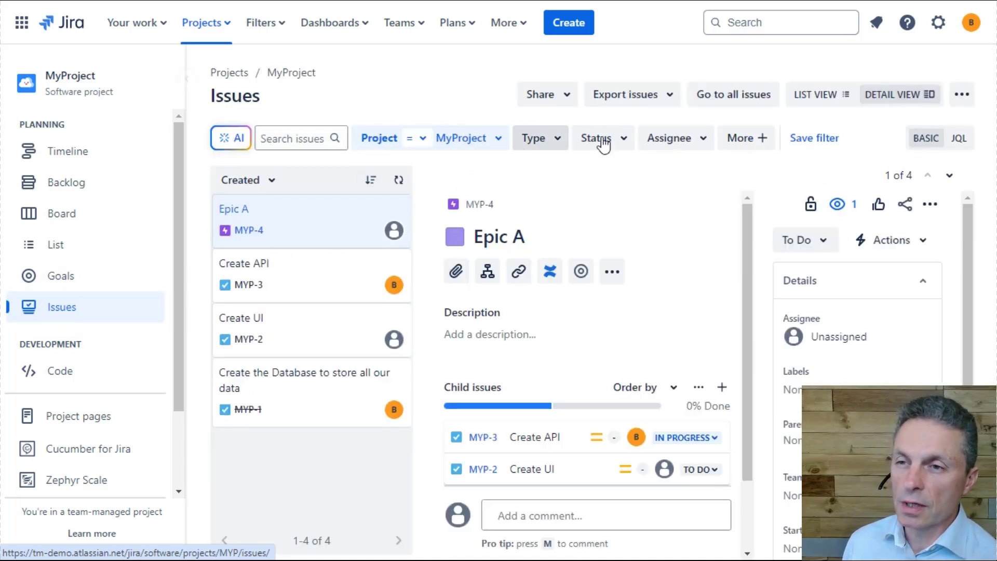
click(600, 139)
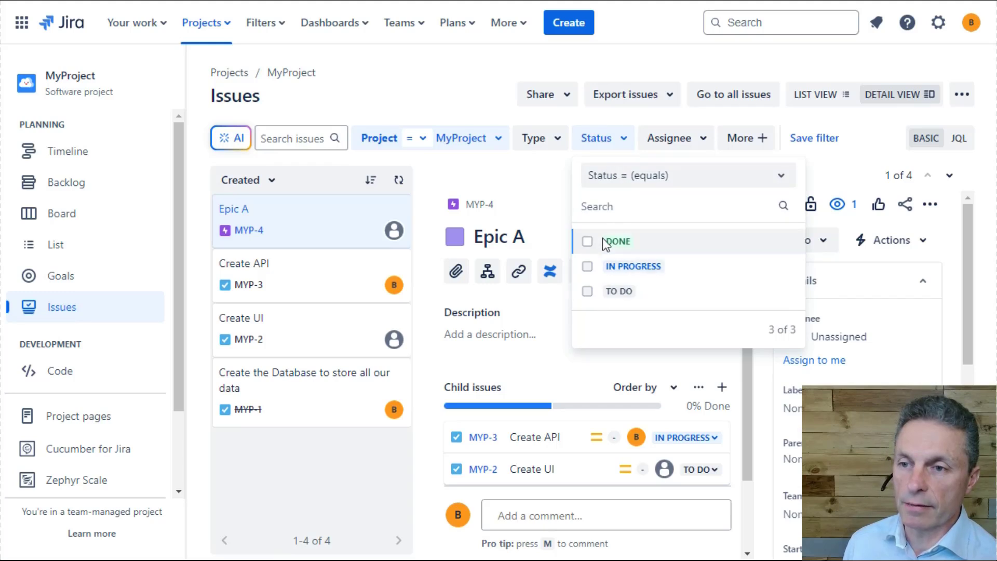
click(587, 292)
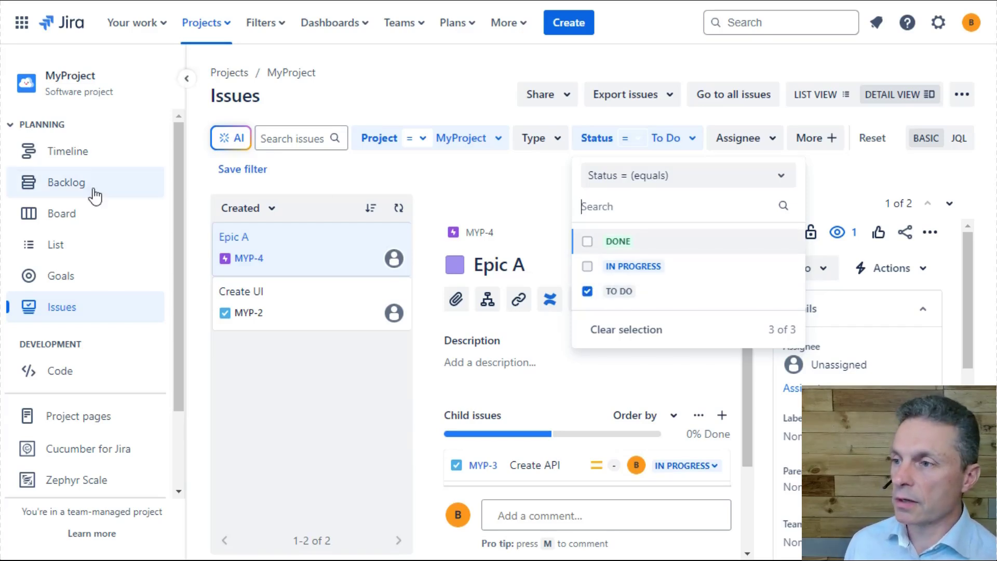
On the MYP Sprint 1 board, move Create UI to In Progress below Create API and check its details
click(85, 218)
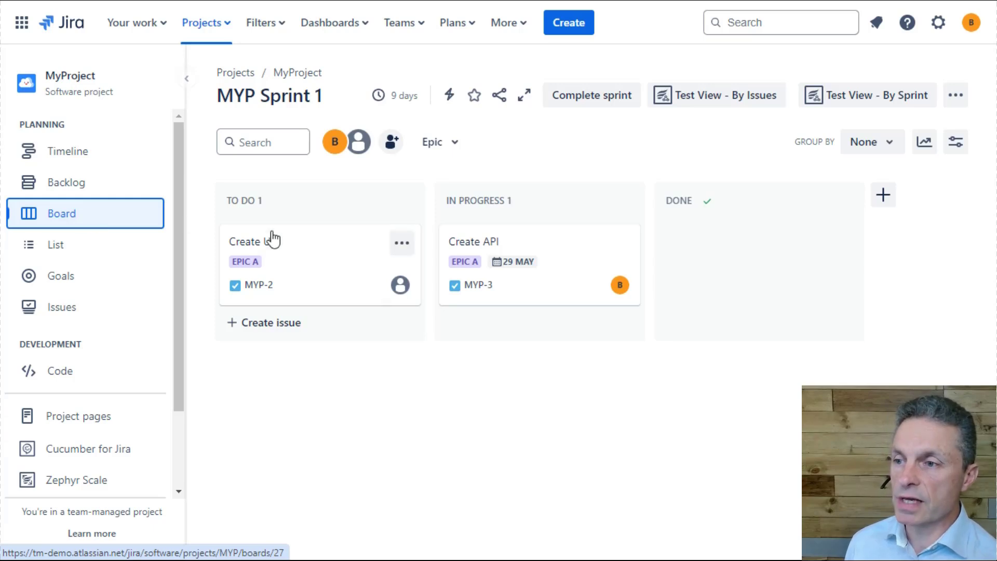
click(319, 255)
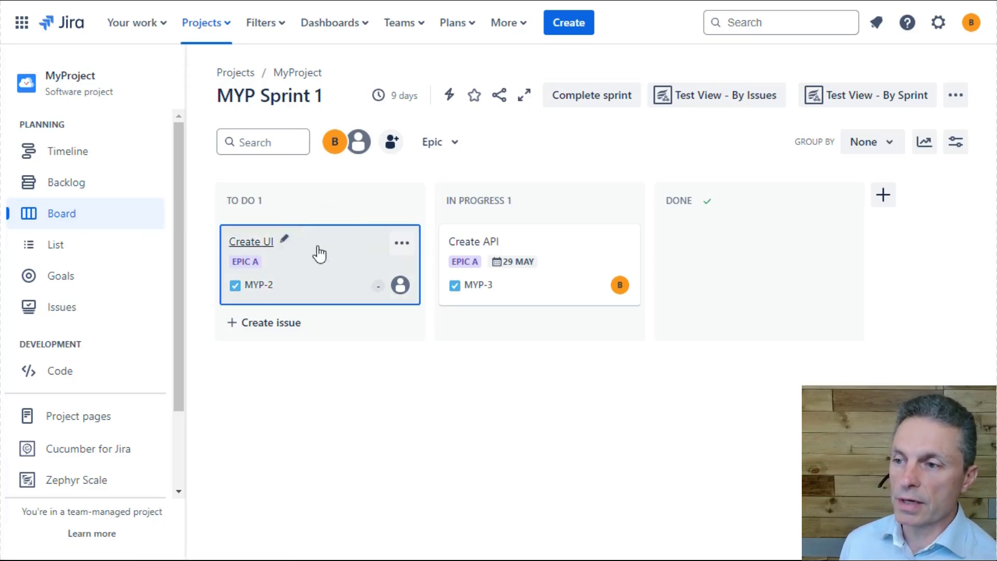
drag(319, 251, 466, 315)
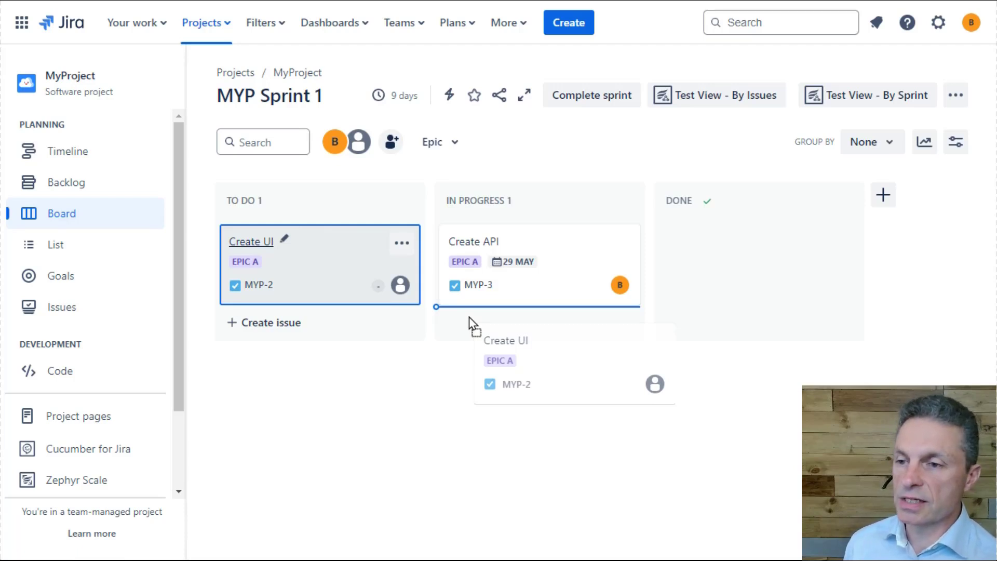
drag(472, 323, 470, 319)
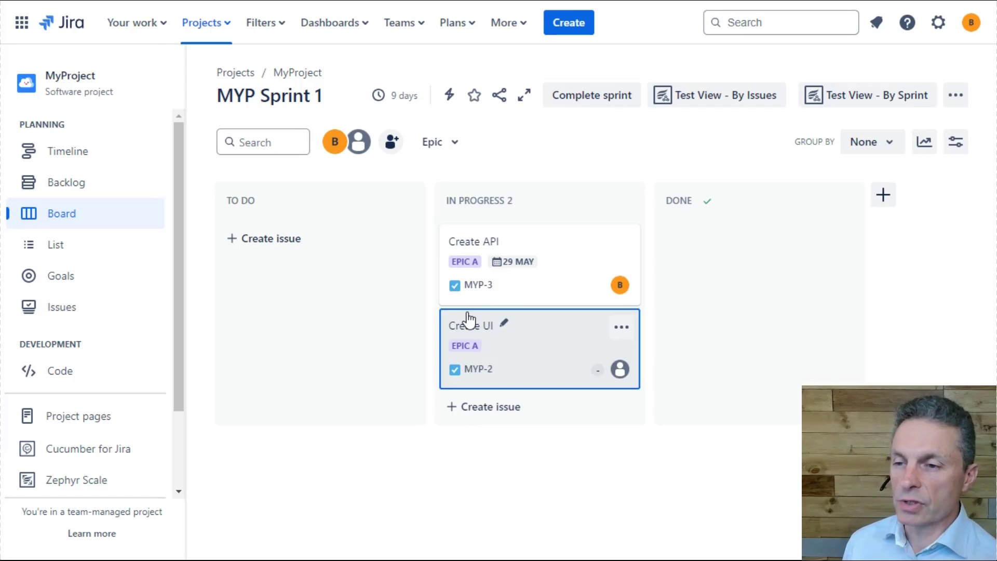
click(545, 340)
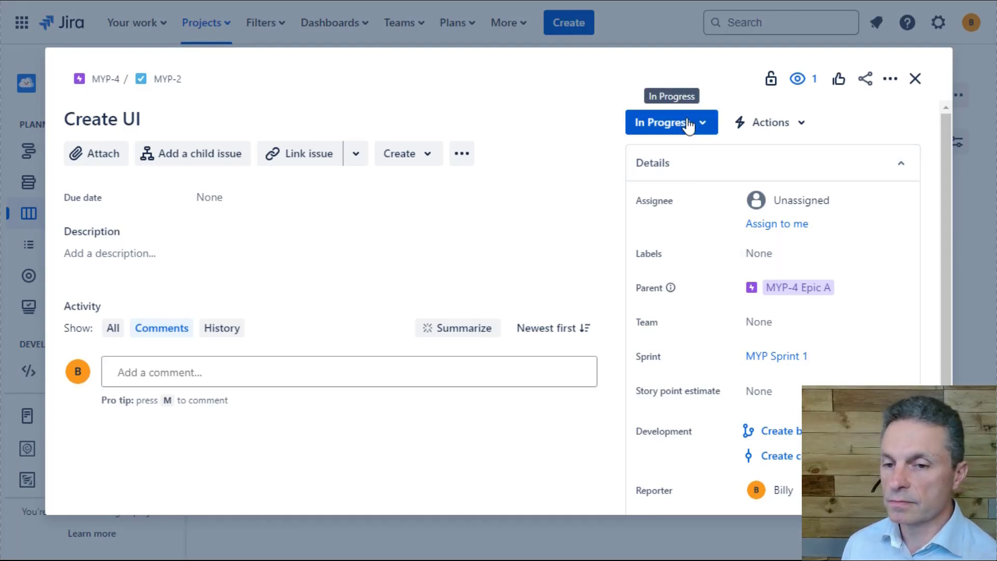
click(915, 79)
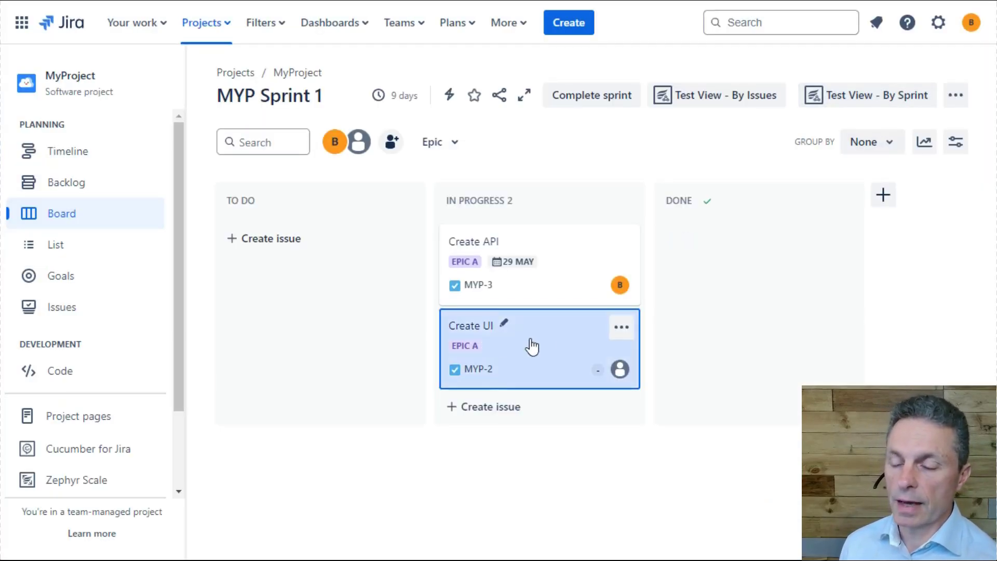
Drag Create UI (MYP-2) into Done and confirm its Done status in the issue view
drag(537, 356, 696, 347)
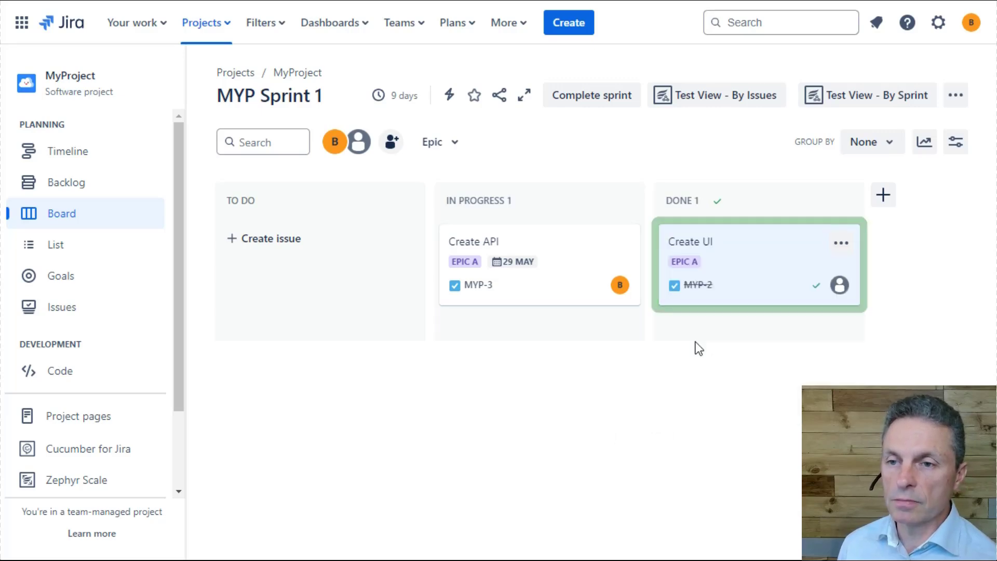
click(779, 258)
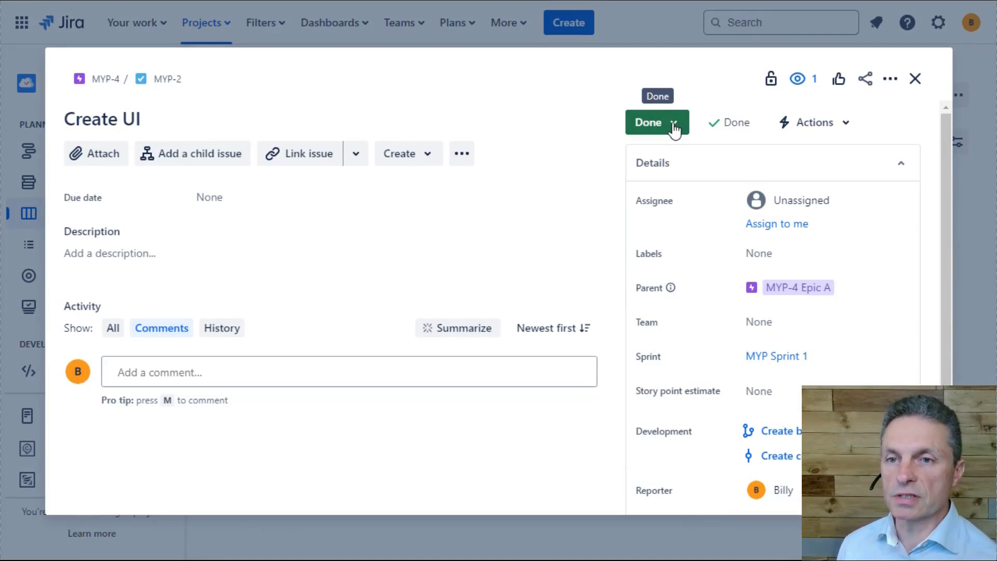
click(914, 79)
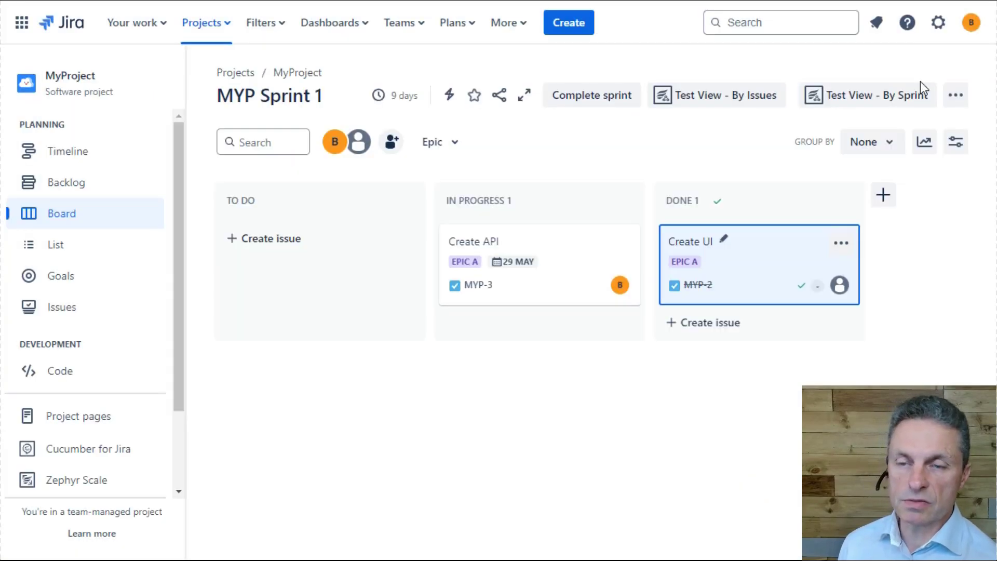